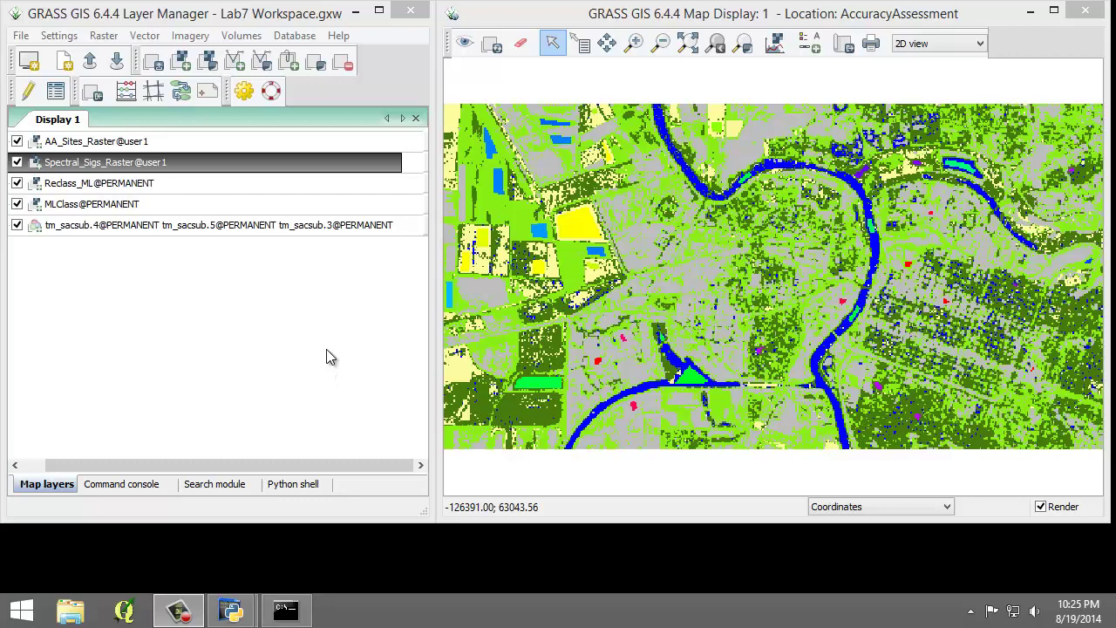
# Open the KappaReport text file from the GST 105\Lab 7 Data folder on drive C: in Notepad++
pyautogui.click(70, 610)
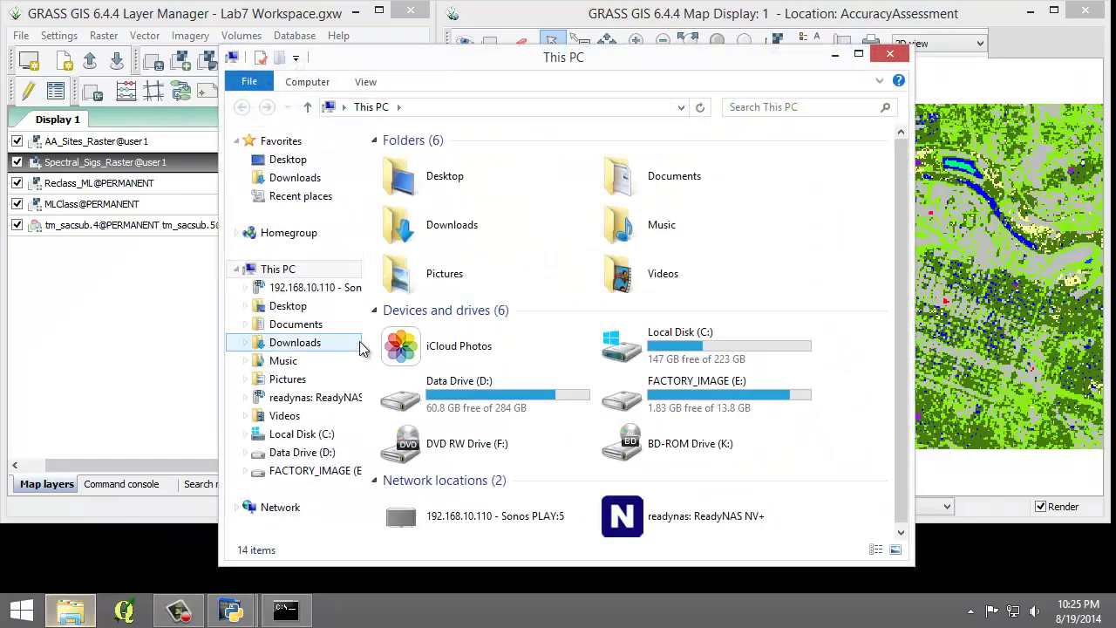
pyautogui.doubleClick(672, 346)
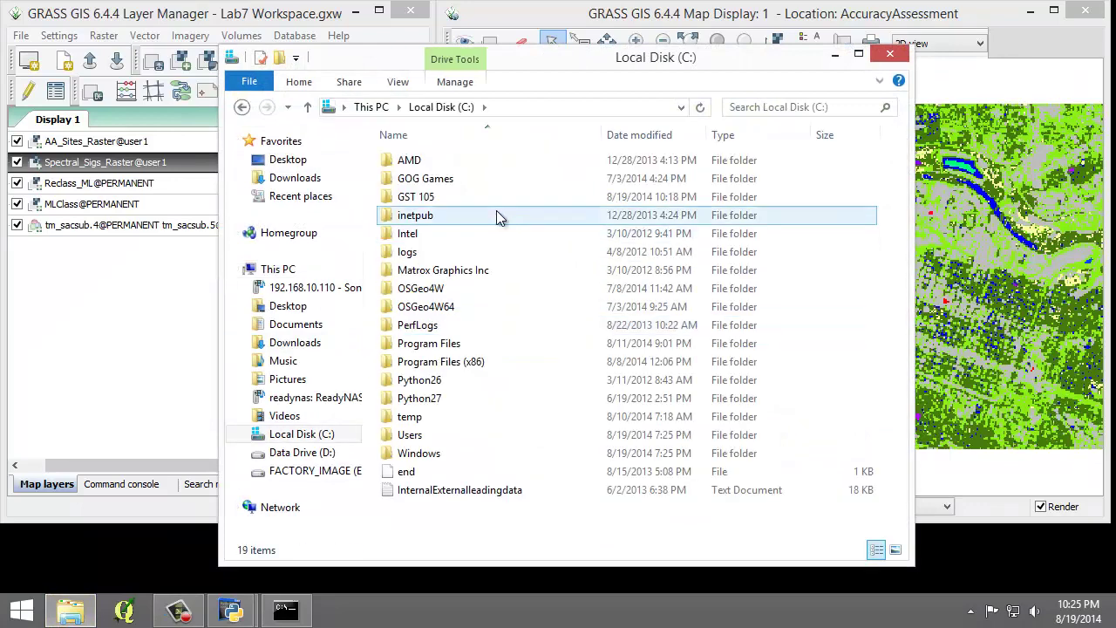
pyautogui.doubleClick(440, 198)
pyautogui.doubleClick(438, 164)
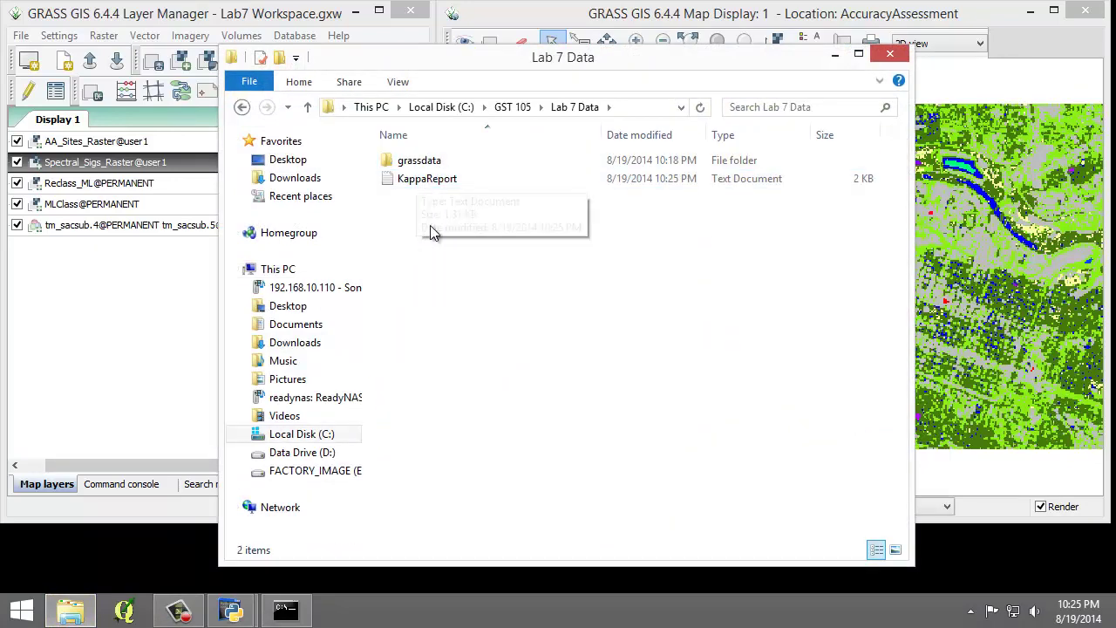
pyautogui.rightClick(443, 185)
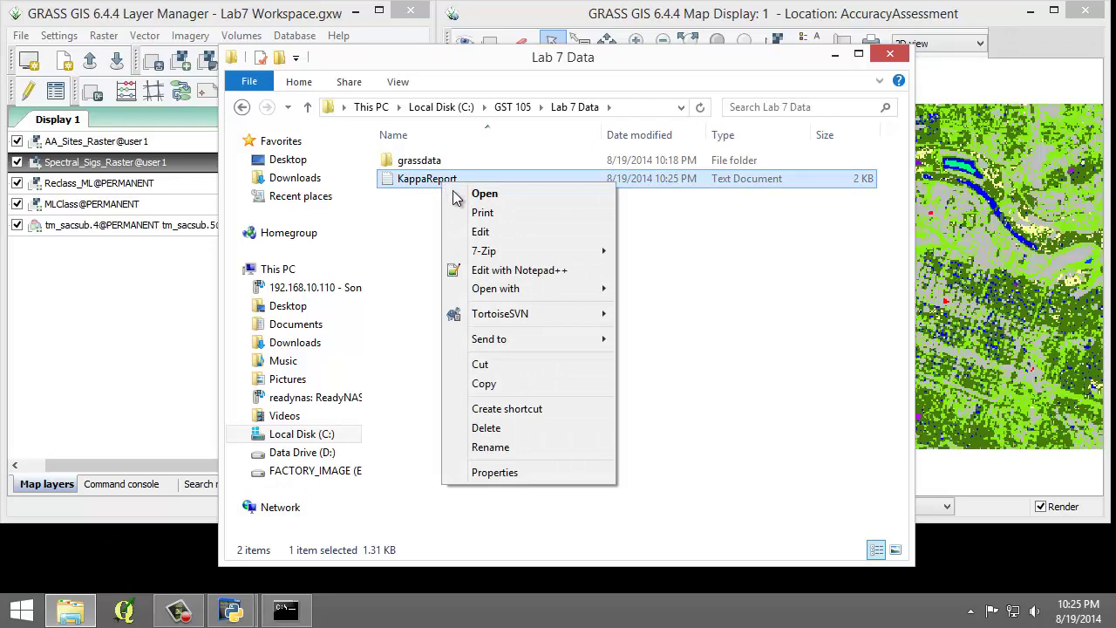
pyautogui.click(514, 275)
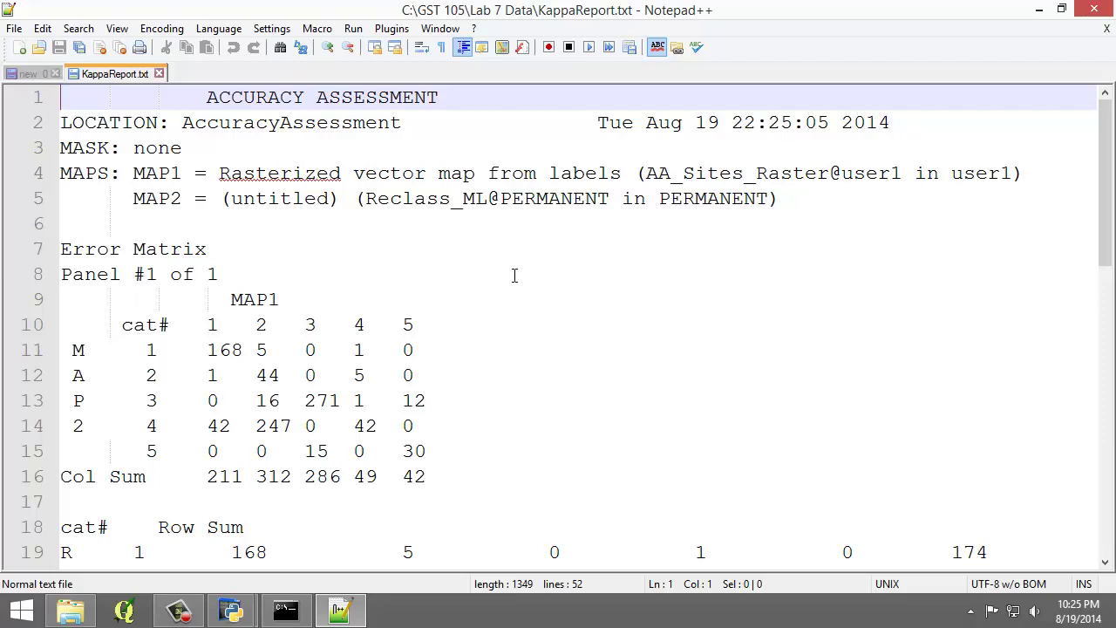
# Review the report header, covering the location, date, mask and the two compared maps
pyautogui.moveTo(797, 199); pyautogui.dragTo(31, 101)
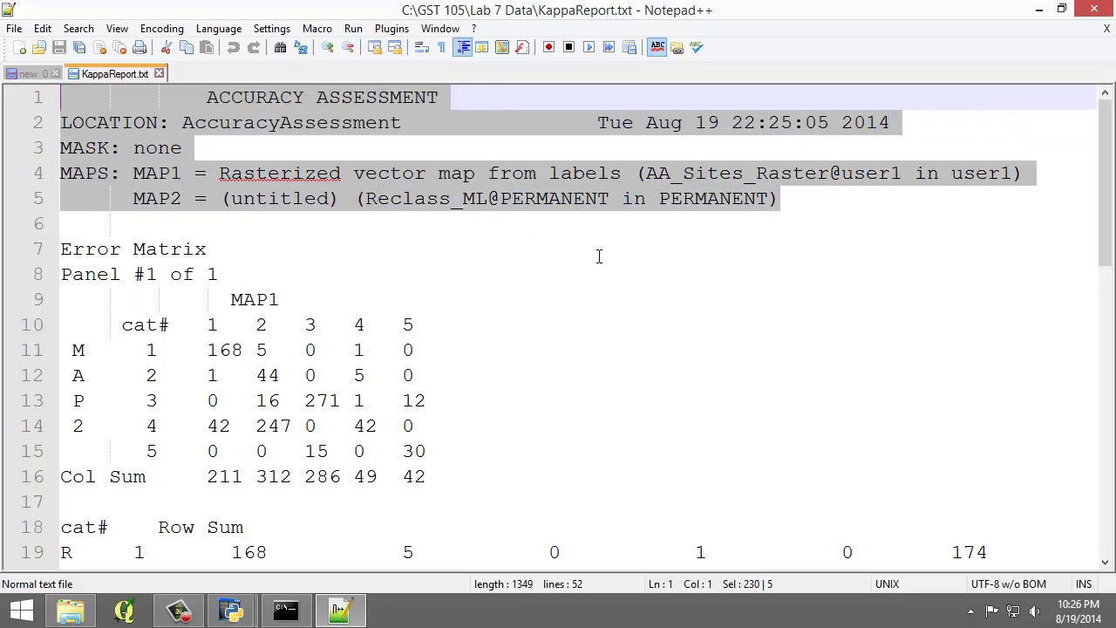
pyautogui.click(728, 263)
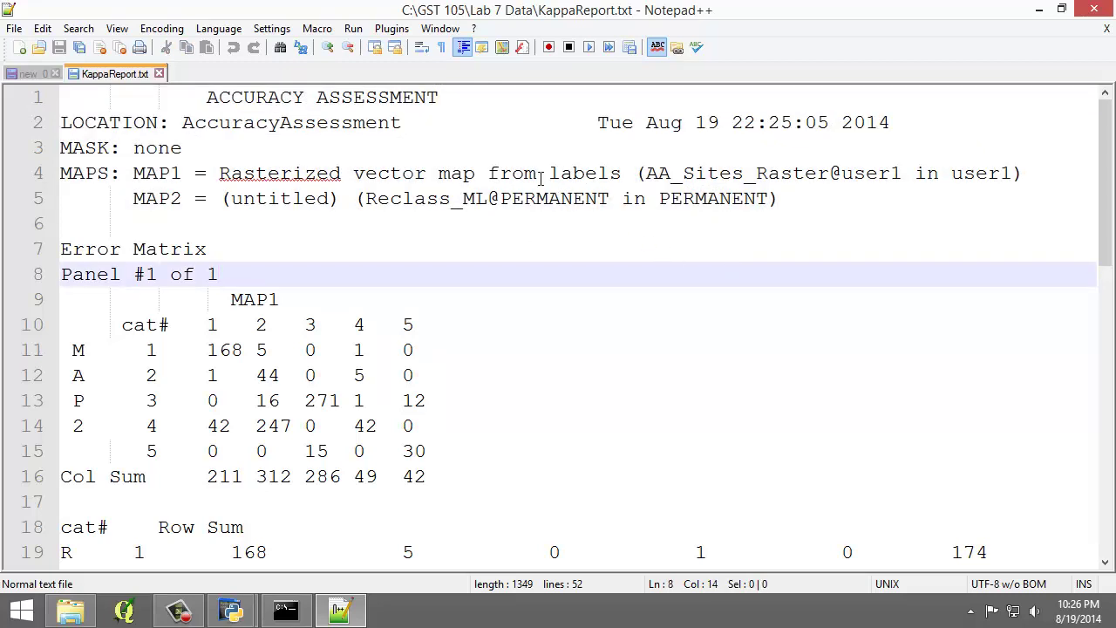
pyautogui.moveTo(447, 95); pyautogui.dragTo(369, 131)
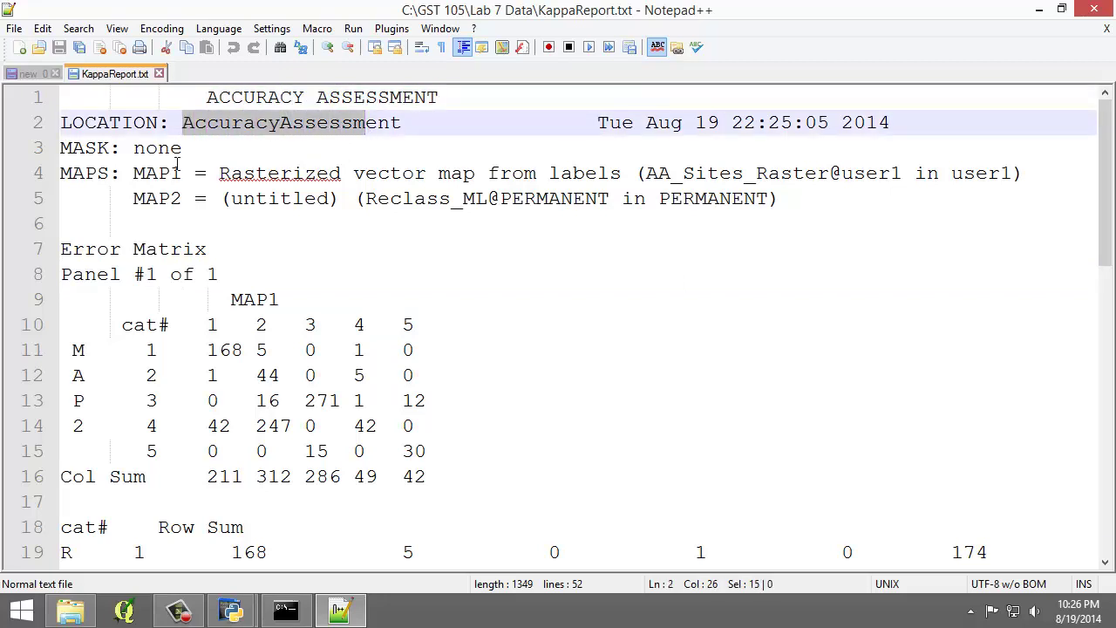
pyautogui.click(608, 123)
pyautogui.moveTo(608, 123); pyautogui.dragTo(732, 123)
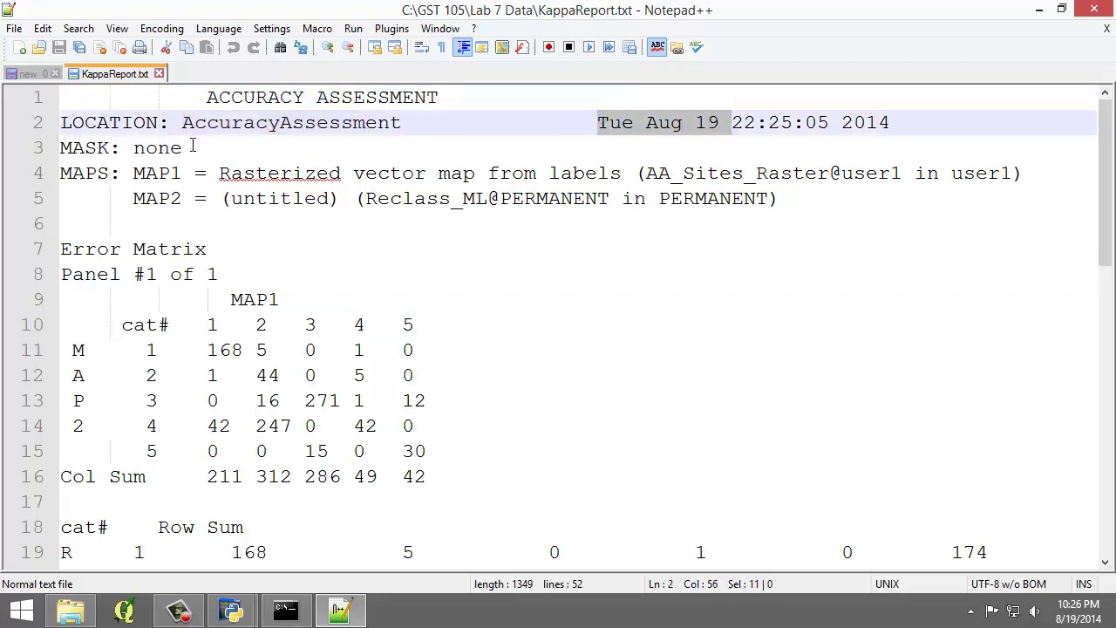
pyautogui.moveTo(182, 148); pyautogui.dragTo(20, 153)
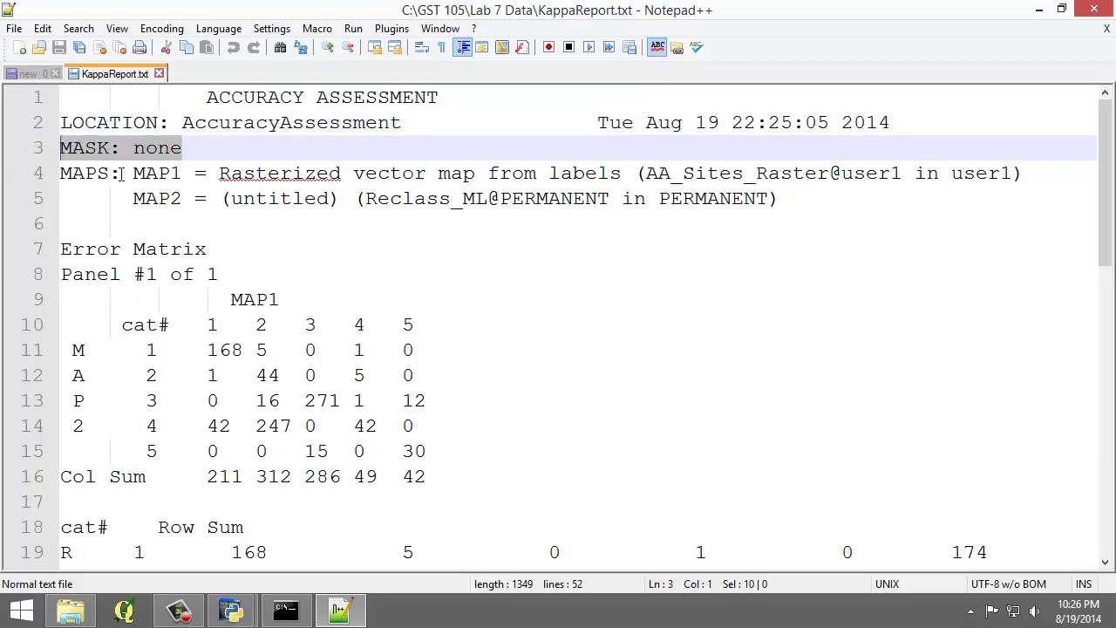
pyautogui.moveTo(120, 172); pyautogui.dragTo(829, 207)
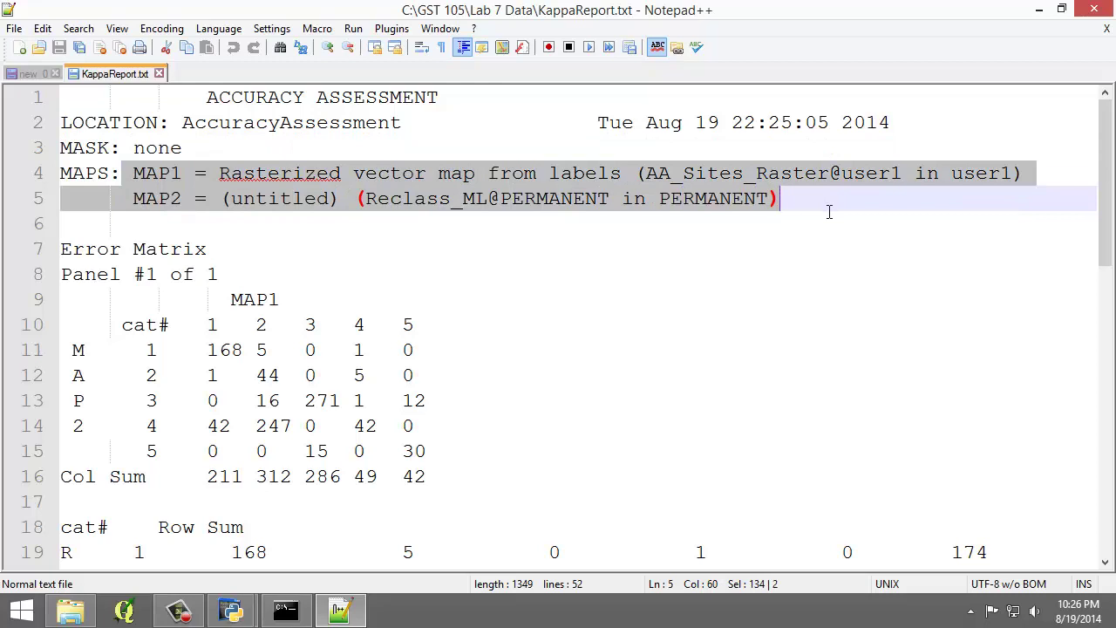
# Look over the whole error matrix section, from its heading through the row sums
pyautogui.click(387, 328)
pyautogui.scroll(-1, 388, 328)
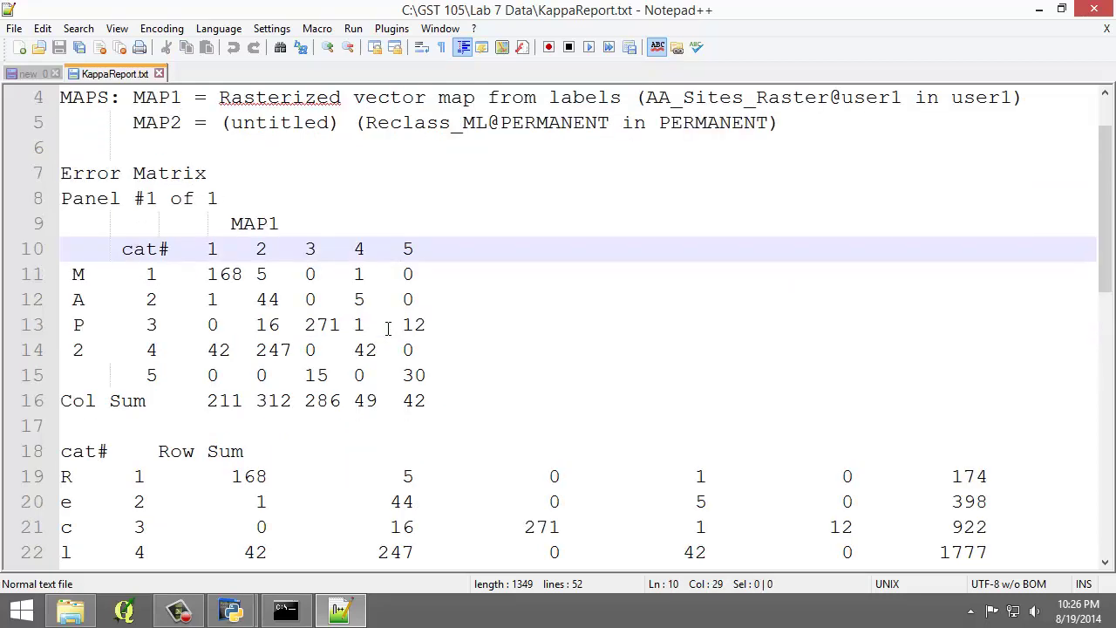
pyautogui.scroll(-1, 388, 328)
pyautogui.click(181, 526)
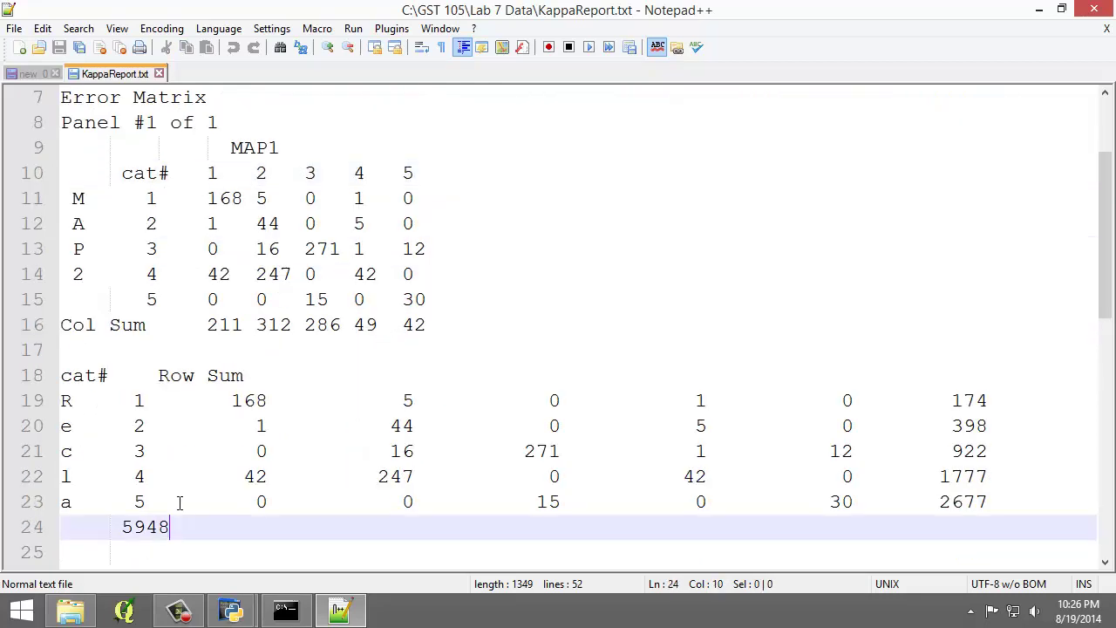
pyautogui.moveTo(174, 526); pyautogui.dragTo(53, 97)
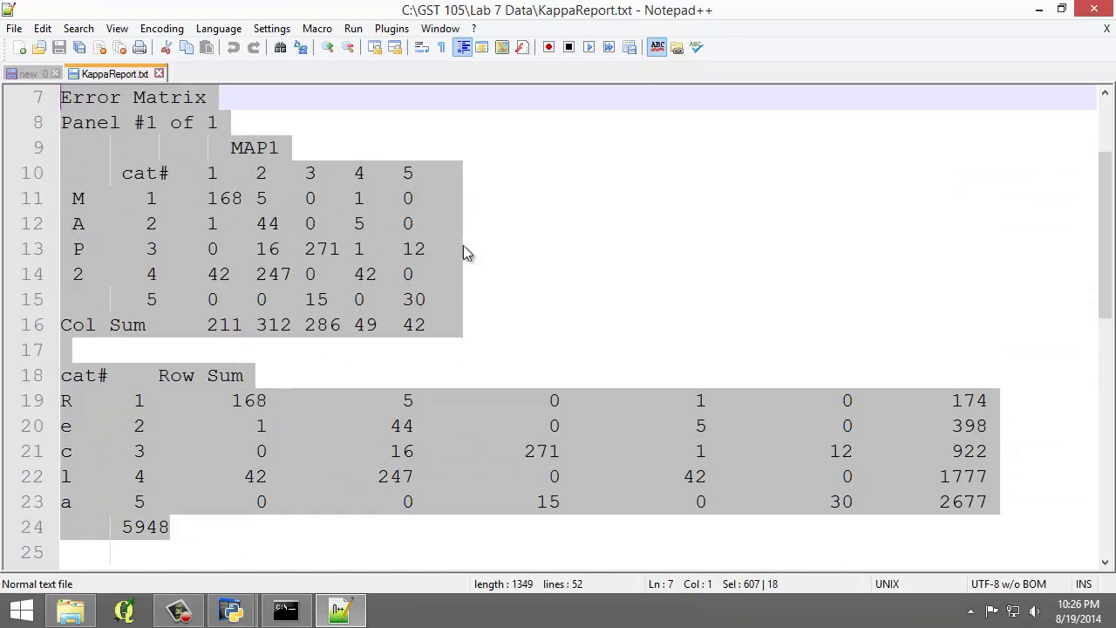
pyautogui.click(592, 250)
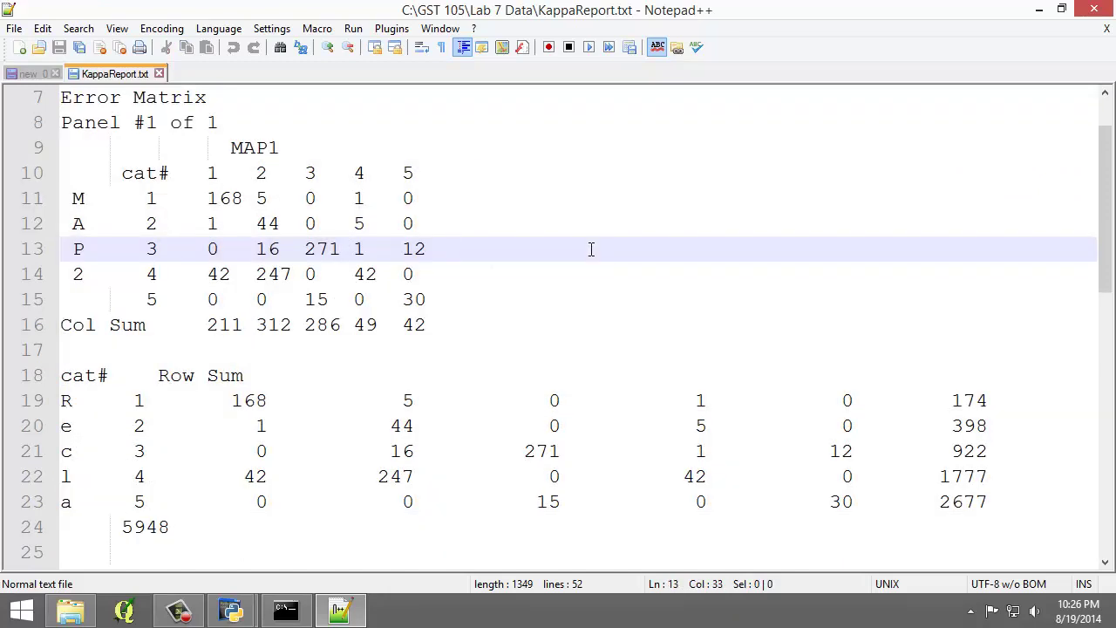
# Identify which rasters MAP1 and MAP2 stand for, and examine the error matrix with its column sums
pyautogui.scroll(2, 590, 249)
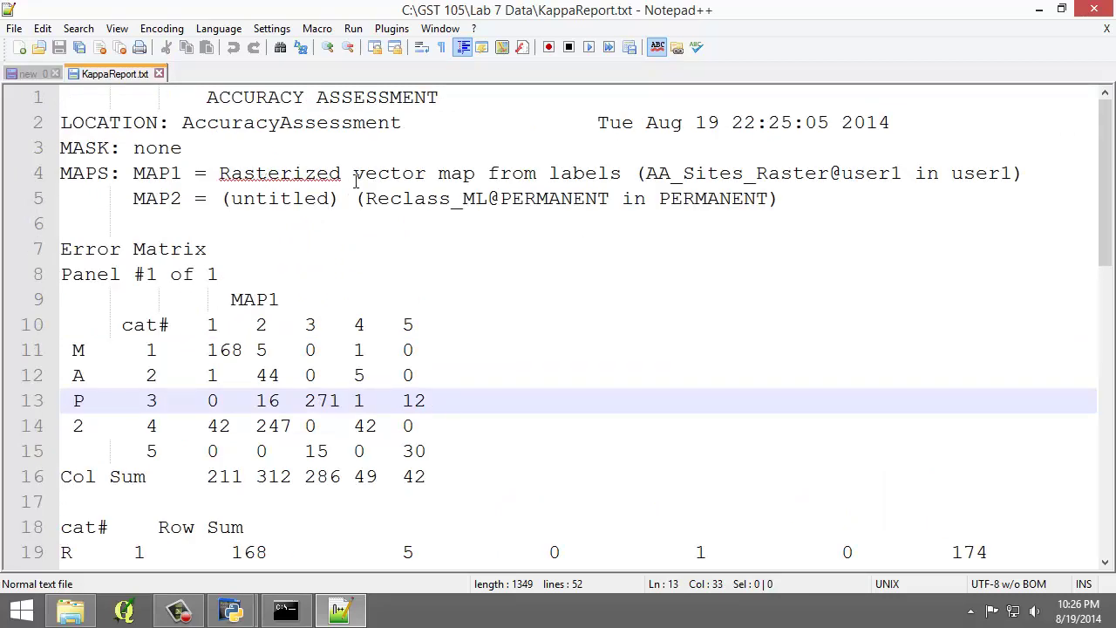
pyautogui.moveTo(655, 178); pyautogui.dragTo(875, 179)
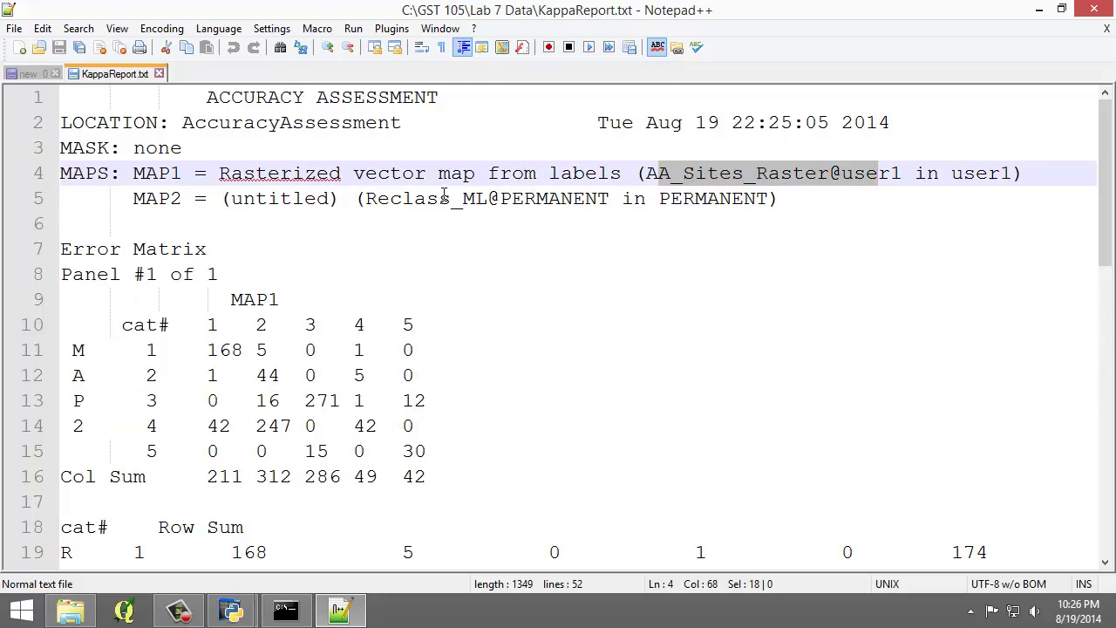
pyautogui.moveTo(476, 198); pyautogui.dragTo(610, 199)
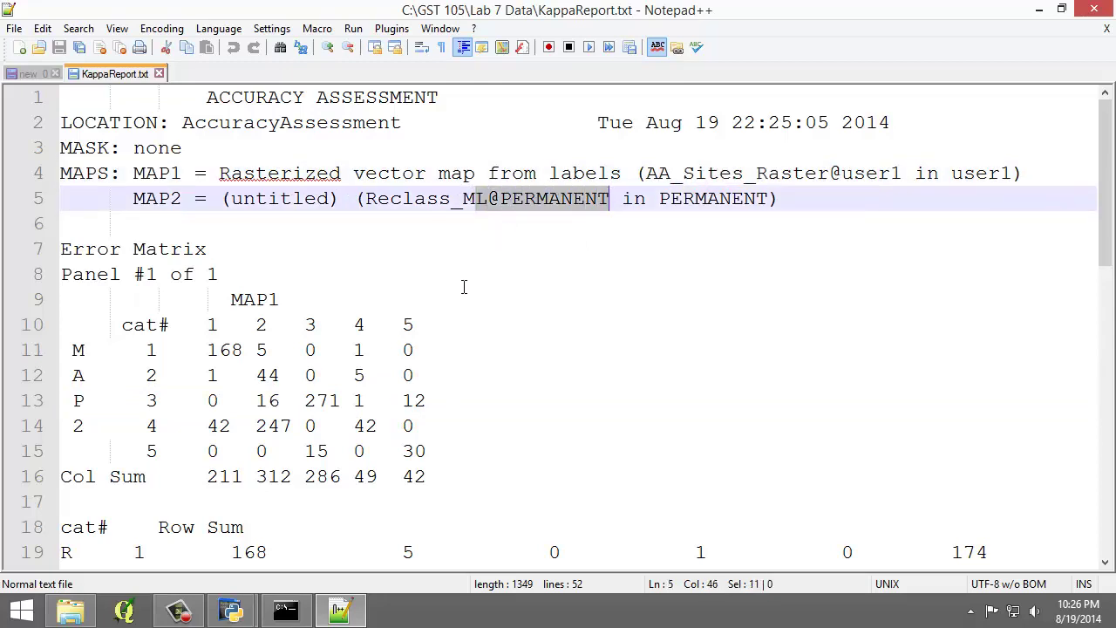
pyautogui.scroll(-3, 464, 287)
pyautogui.scroll(1, 461, 288)
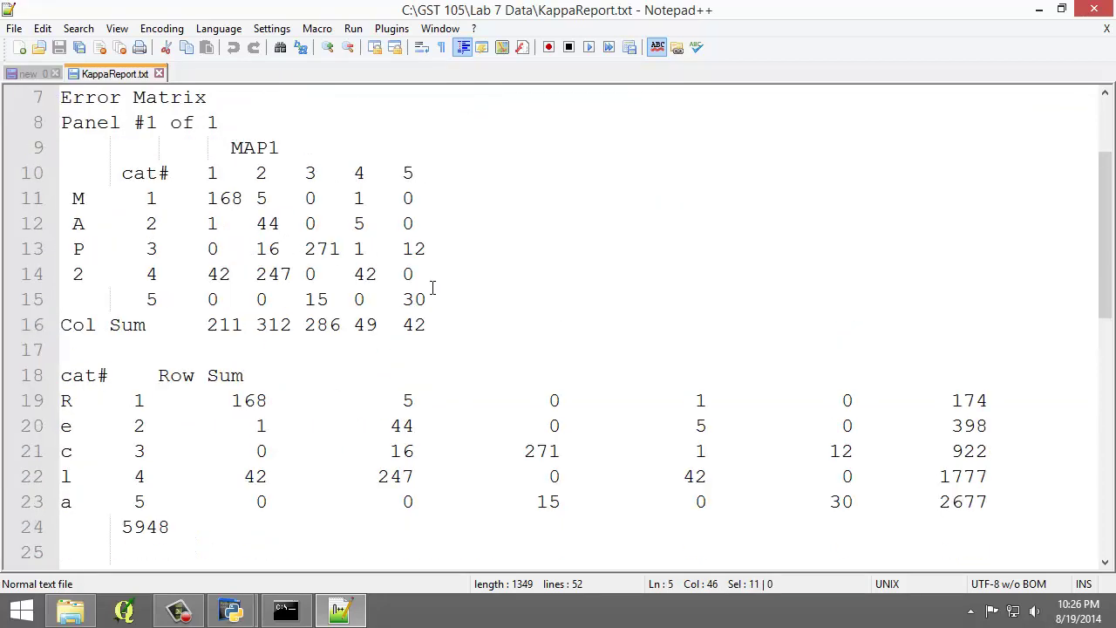
pyautogui.click(340, 248)
pyautogui.moveTo(61, 98); pyautogui.dragTo(448, 324)
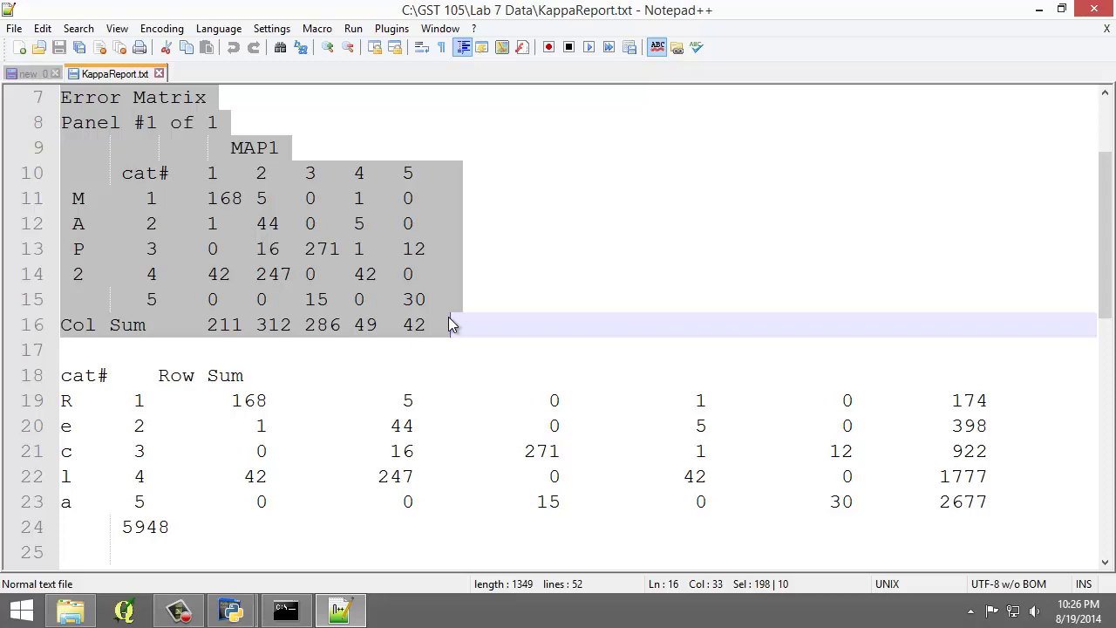
pyautogui.click(448, 319)
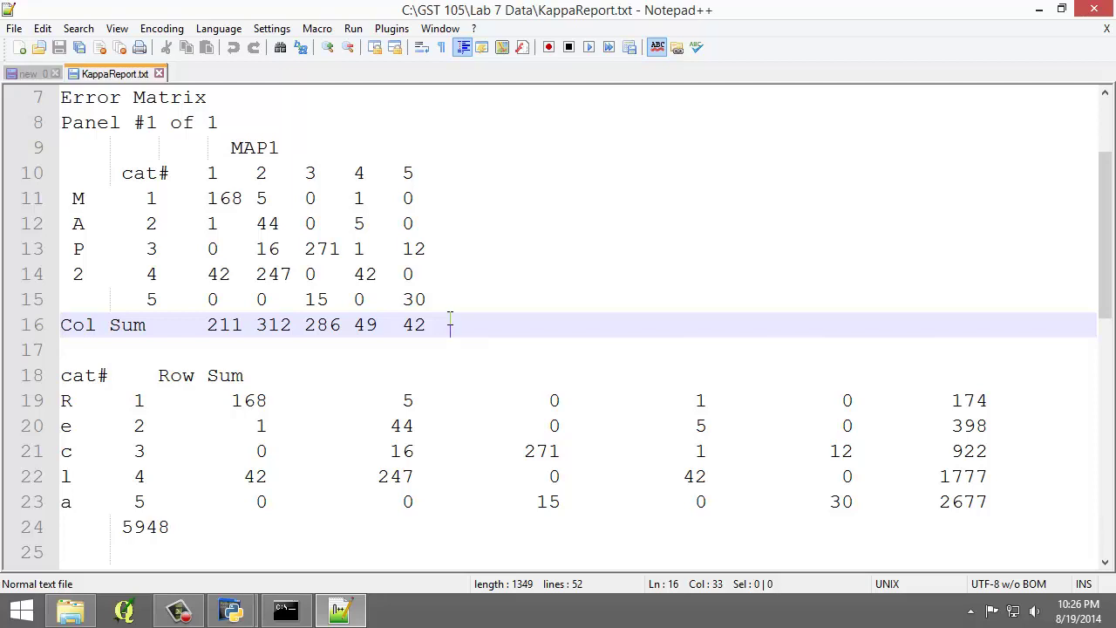
# Examine the matrix counts under MAP1 category 1 for MAP2 categories 1, 2 and 4, plus the column sums
pyautogui.doubleClick(211, 198)
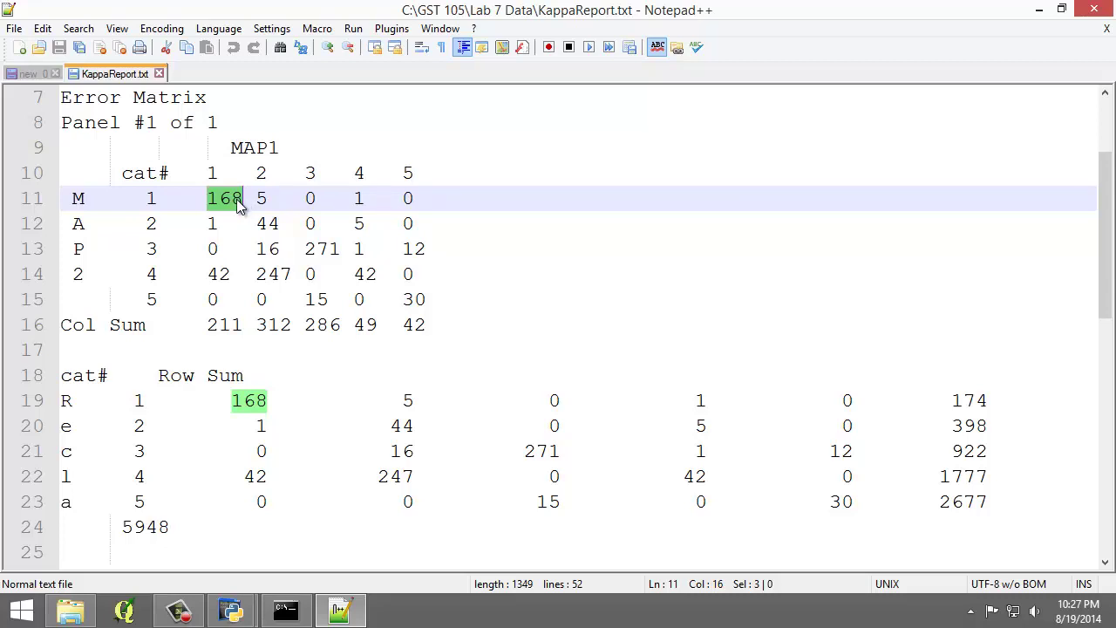
pyautogui.doubleClick(213, 225)
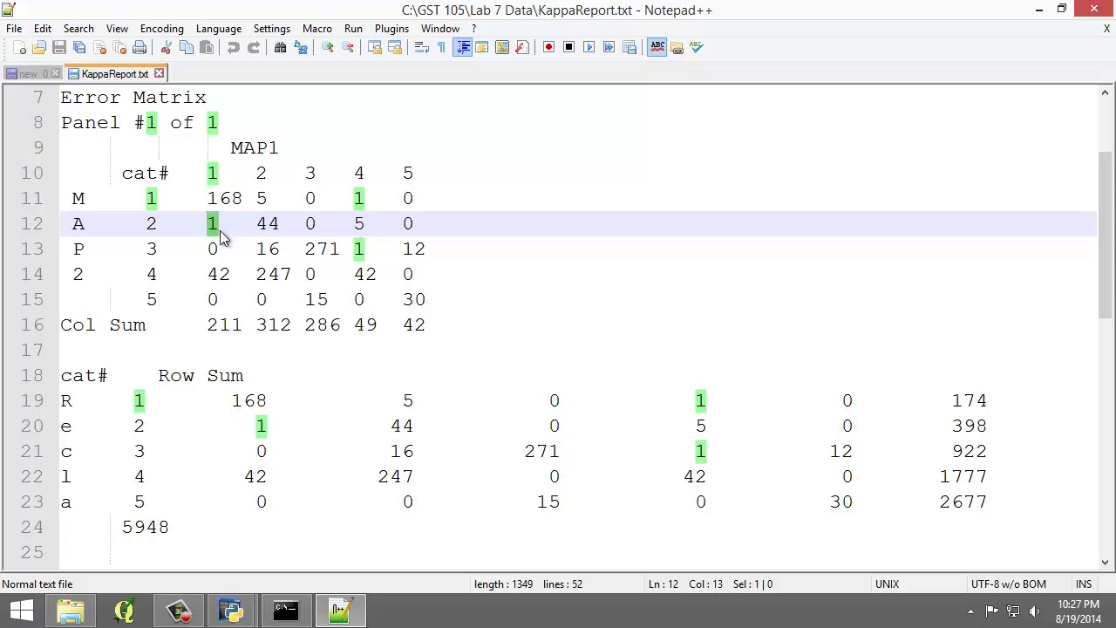
pyautogui.moveTo(232, 275); pyautogui.dragTo(212, 277)
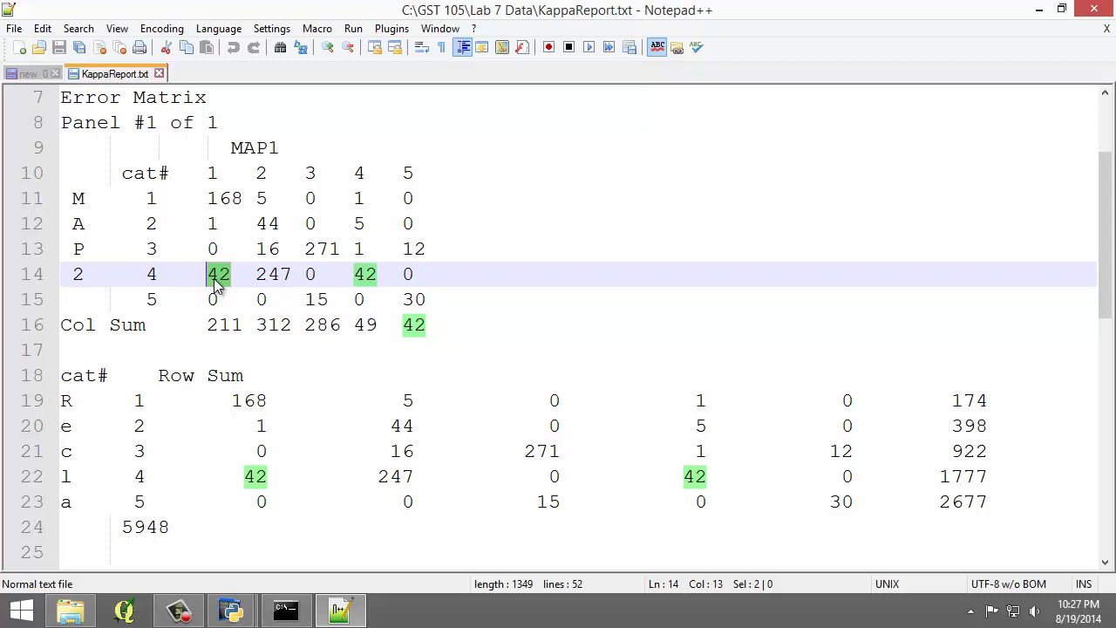
pyautogui.click(211, 203)
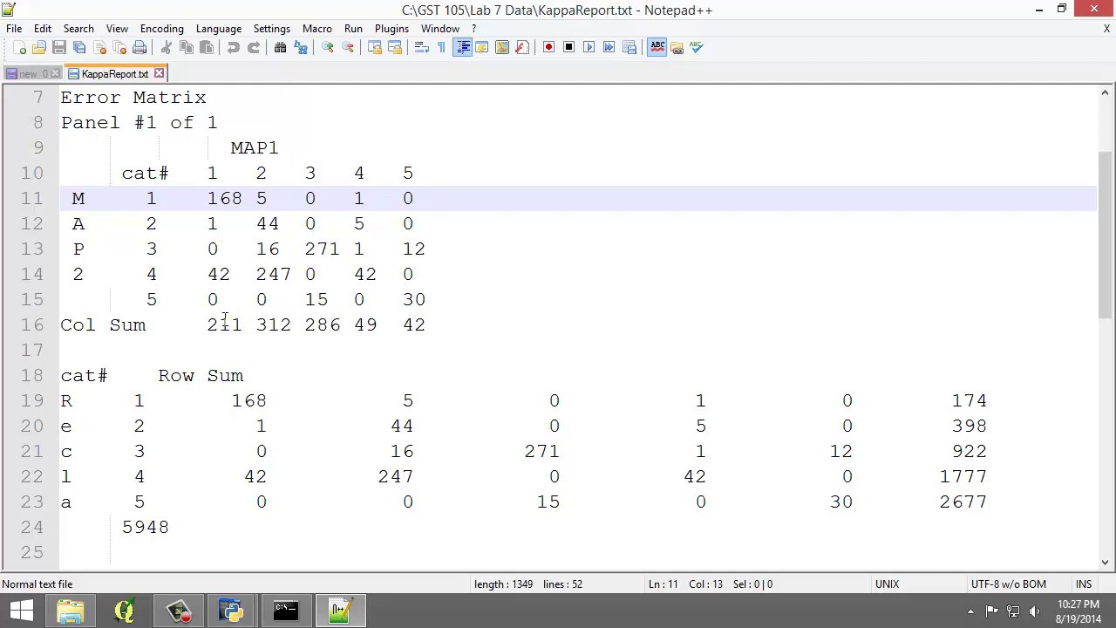
pyautogui.moveTo(207, 325); pyautogui.dragTo(428, 324)
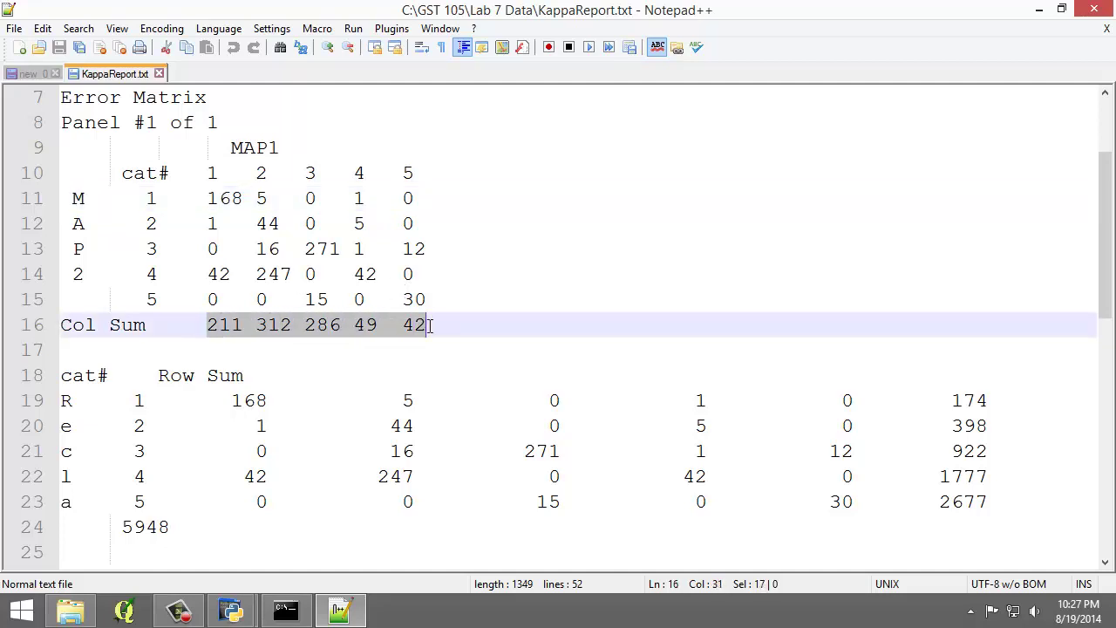
pyautogui.click(429, 325)
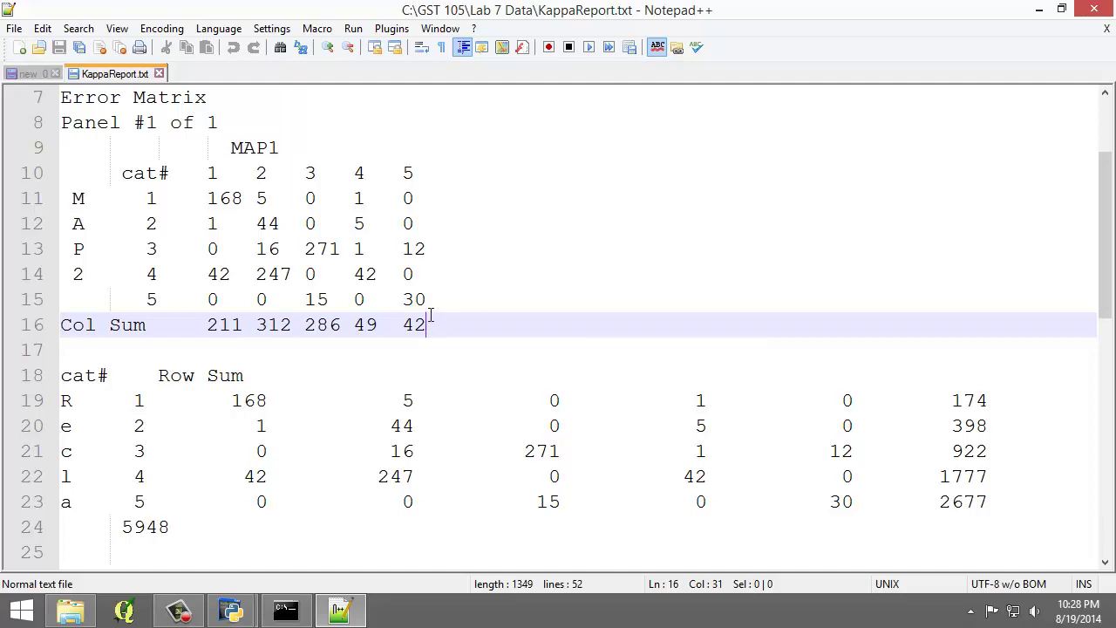
# Review the observed-correct summary and the table of commission, omission and kappa statistics
pyautogui.scroll(-4, 259, 399)
pyautogui.scroll(-2, 259, 399)
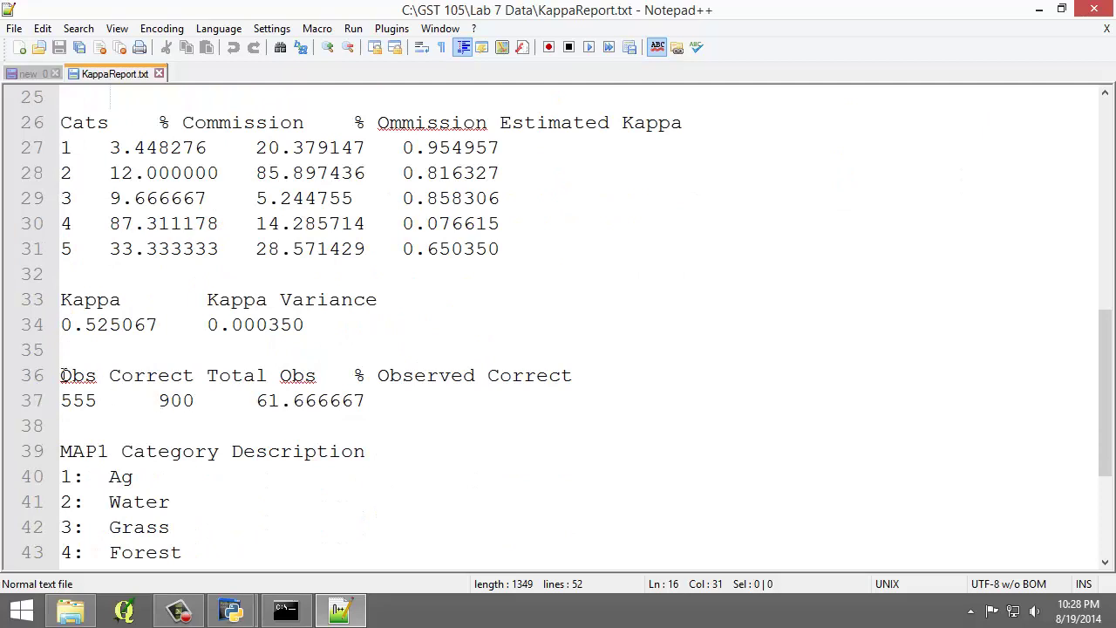
pyautogui.moveTo(61, 377); pyautogui.dragTo(436, 394)
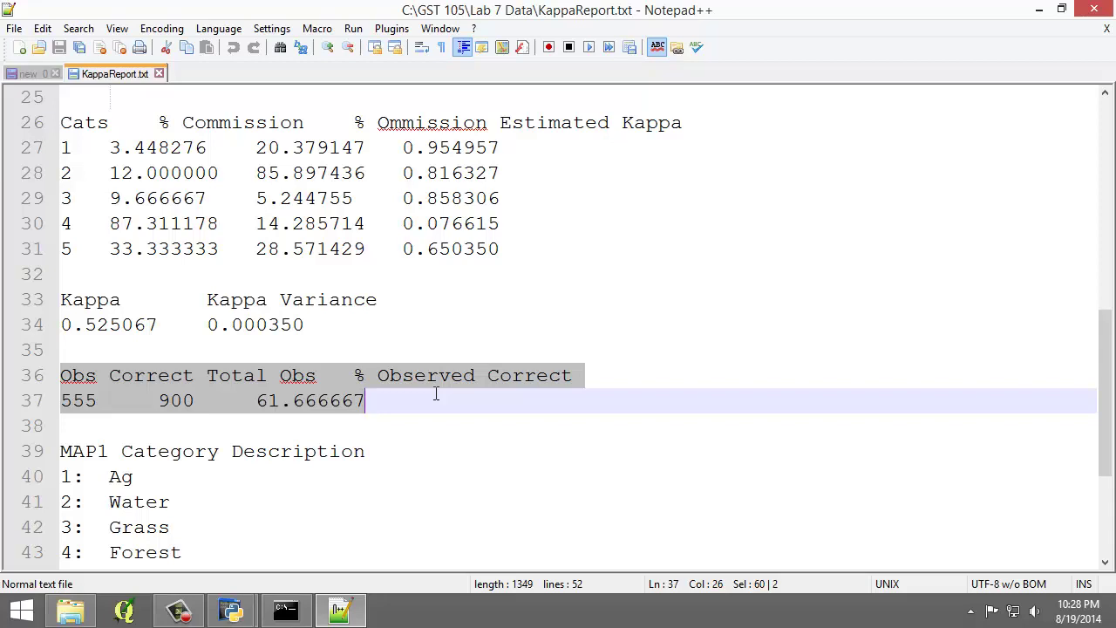
pyautogui.scroll(2, 436, 395)
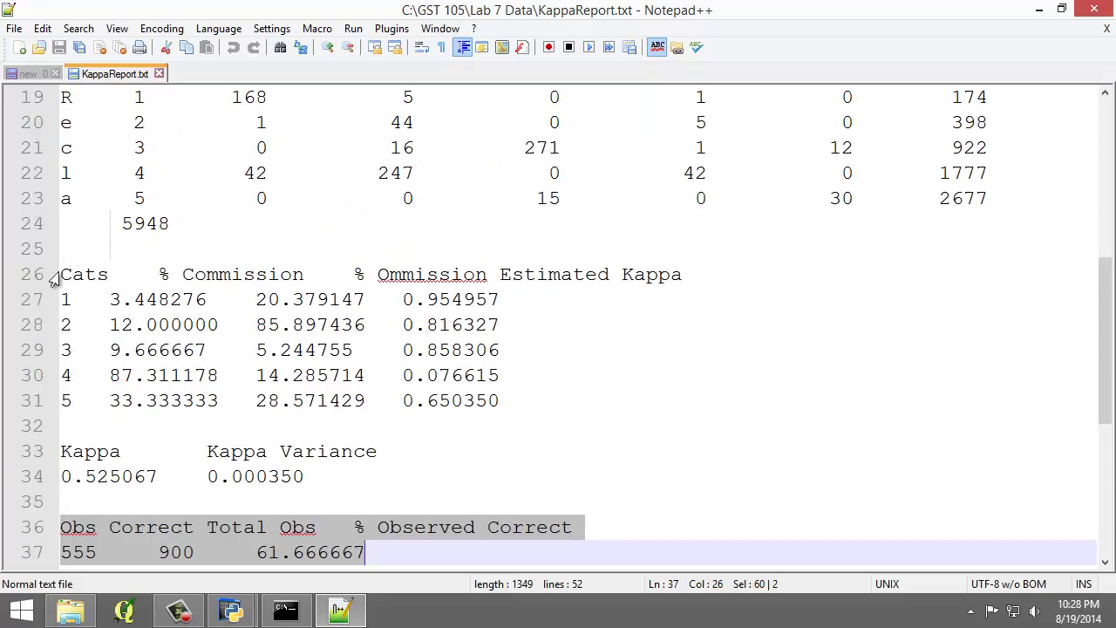
pyautogui.moveTo(57, 273); pyautogui.dragTo(390, 484)
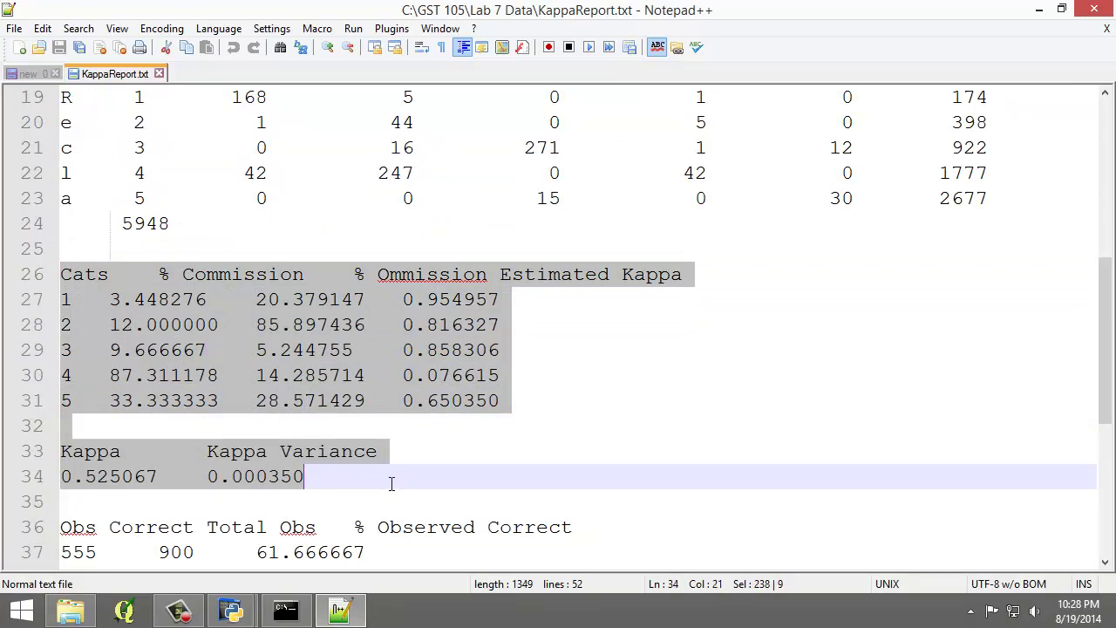
pyautogui.click(390, 484)
# Examine the commission error percentages for categories 1, 2 and 4, and return to the error matrix
pyautogui.scroll(-1, 392, 483)
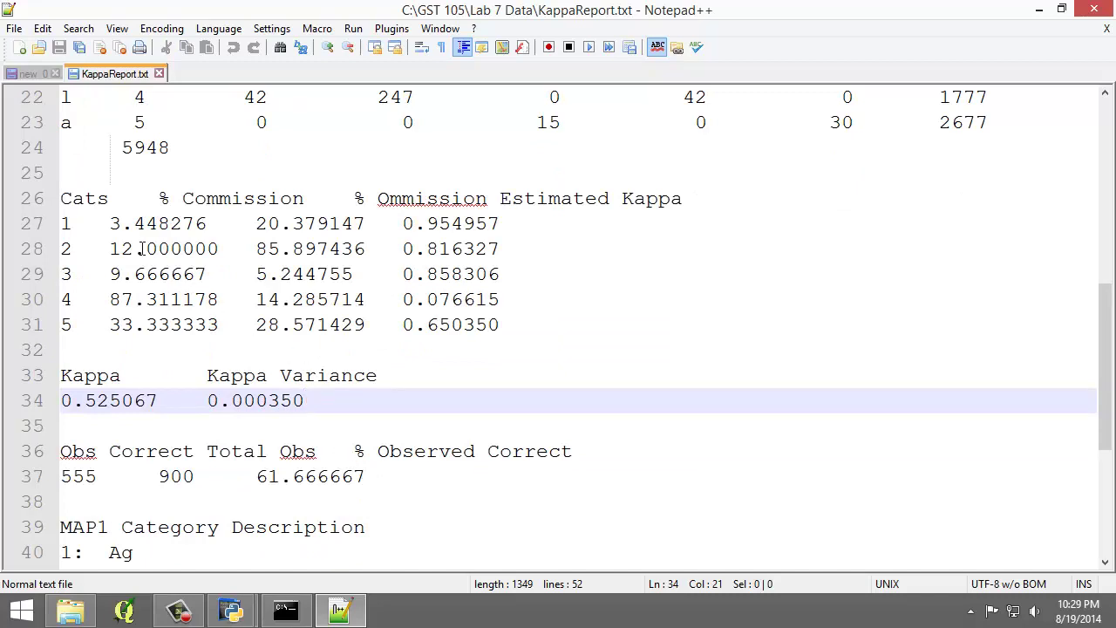
pyautogui.moveTo(111, 224); pyautogui.dragTo(207, 225)
pyautogui.moveTo(110, 248); pyautogui.dragTo(225, 247)
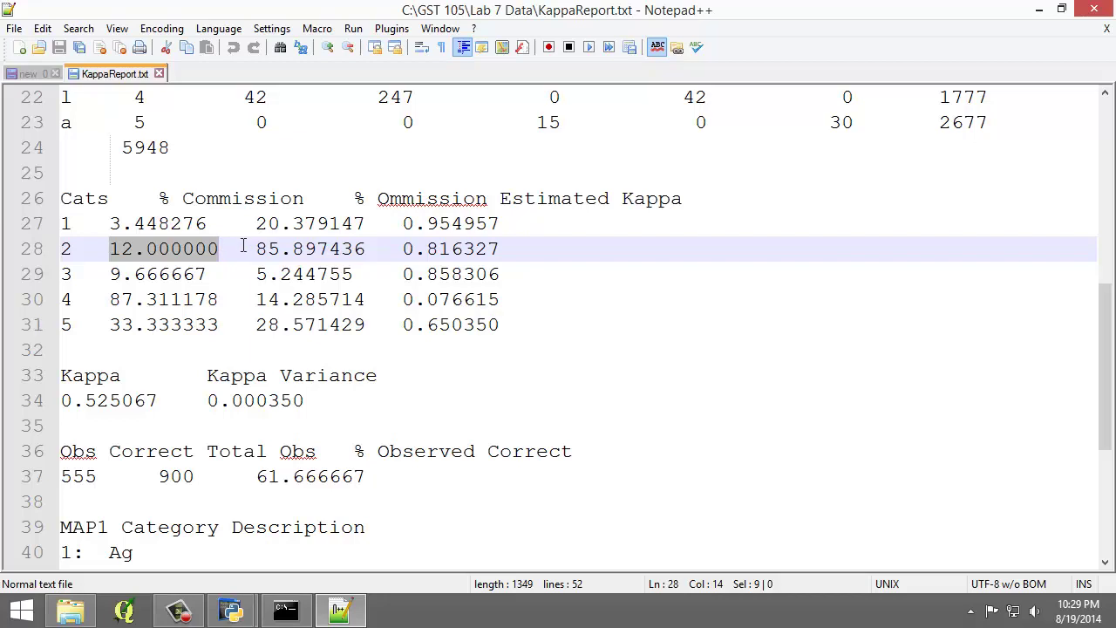
pyautogui.moveTo(108, 299); pyautogui.dragTo(226, 296)
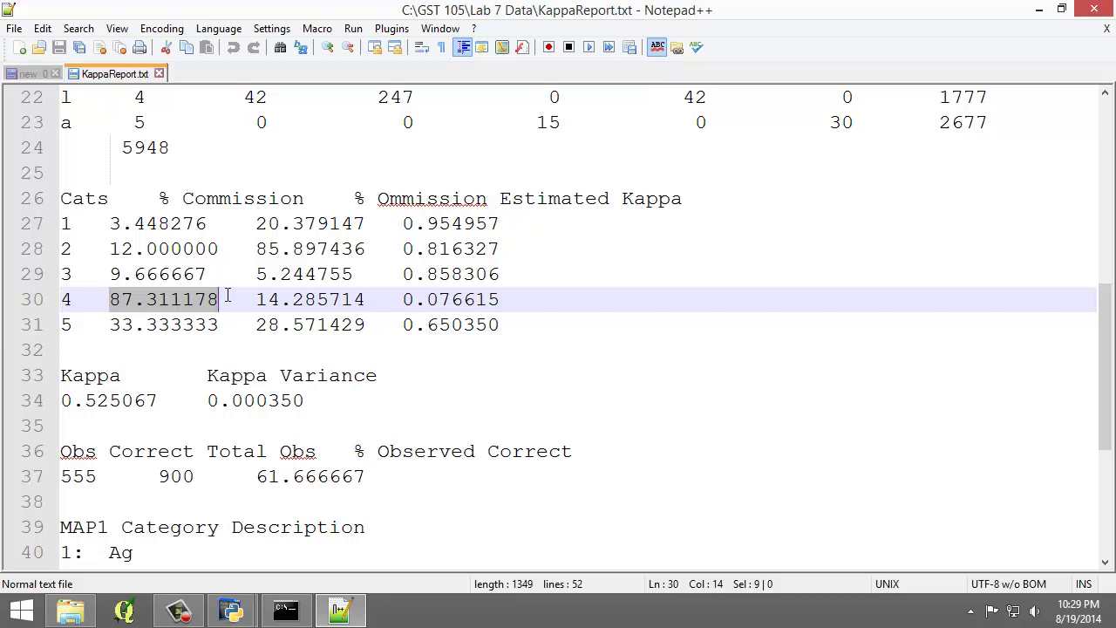
pyautogui.scroll(7, 226, 297)
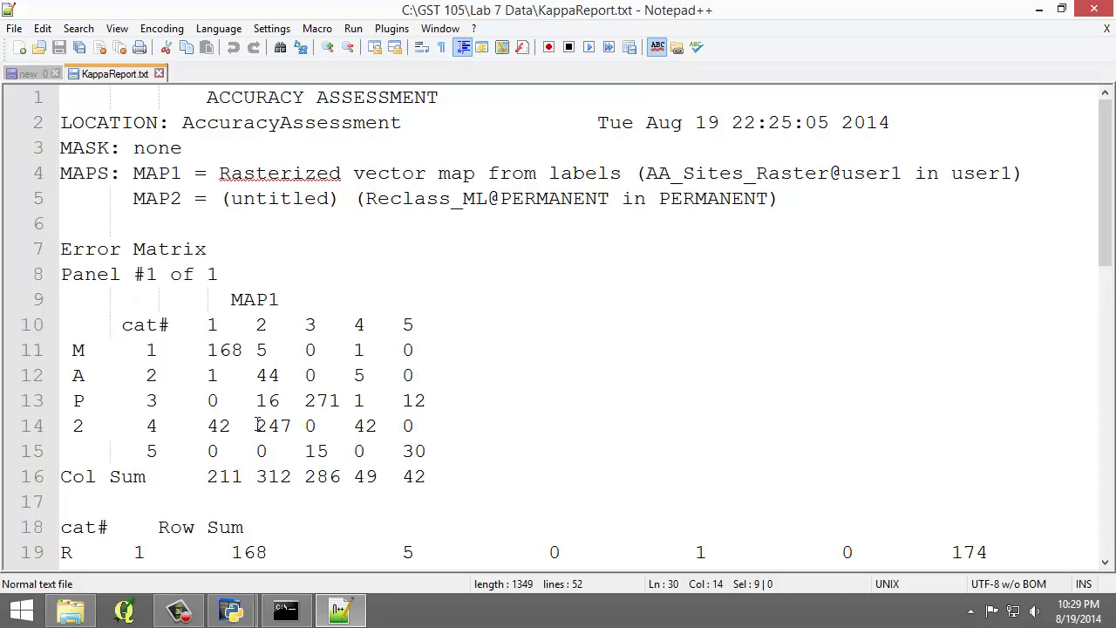
# Examine the matrix count for MAP1 category 2 against MAP2 category 4, and the commission percentage of category 4
pyautogui.moveTo(256, 426); pyautogui.dragTo(295, 426)
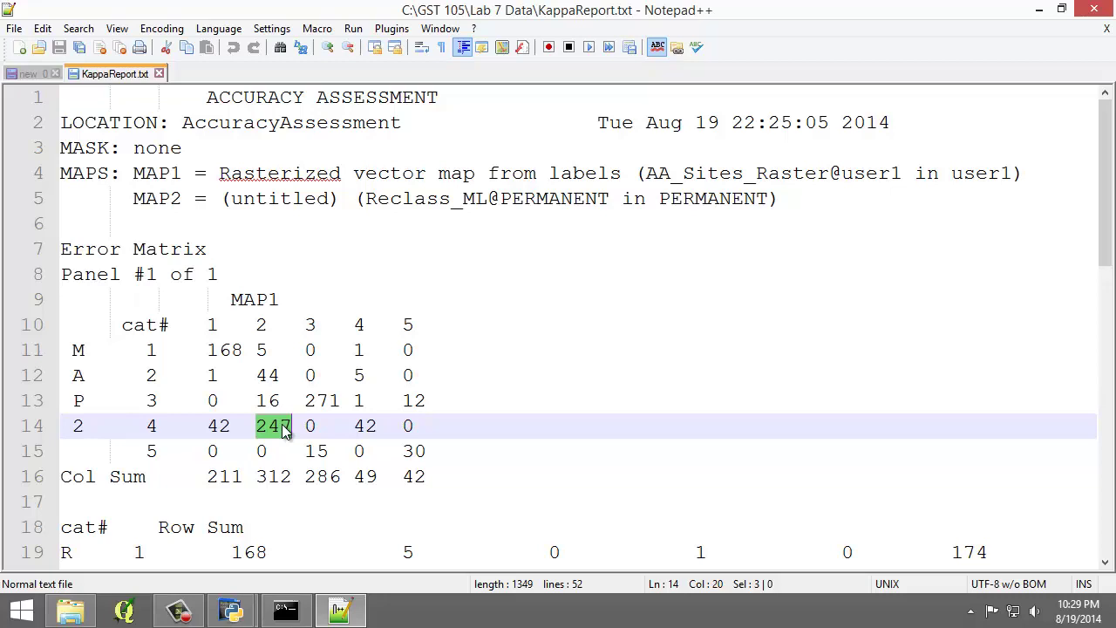
pyautogui.scroll(-6, 281, 424)
pyautogui.click(253, 401)
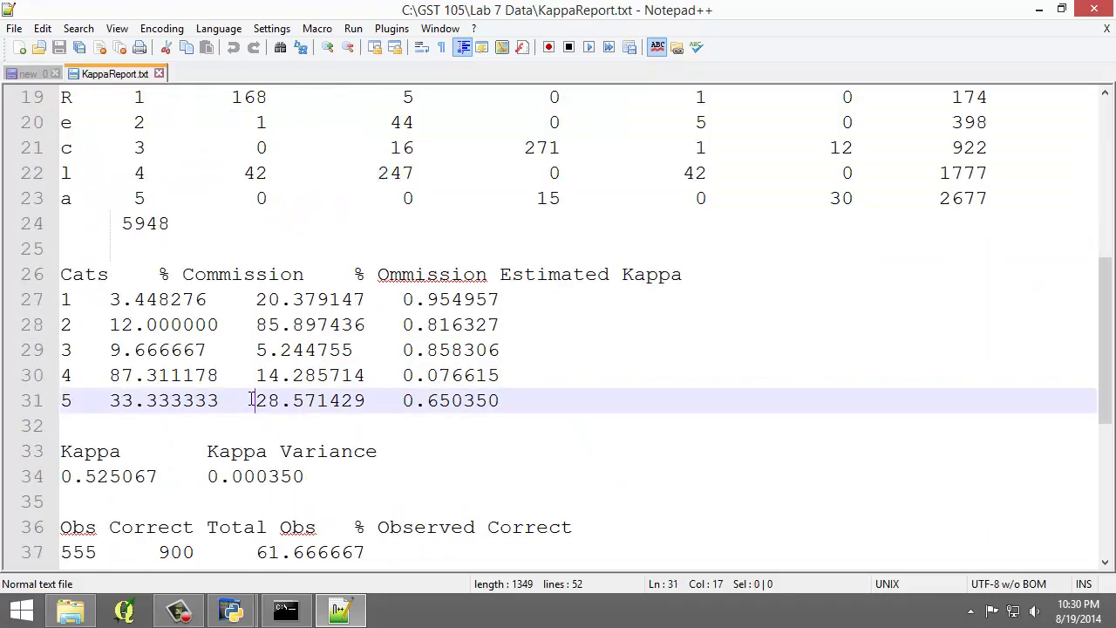
pyautogui.moveTo(109, 375); pyautogui.dragTo(223, 374)
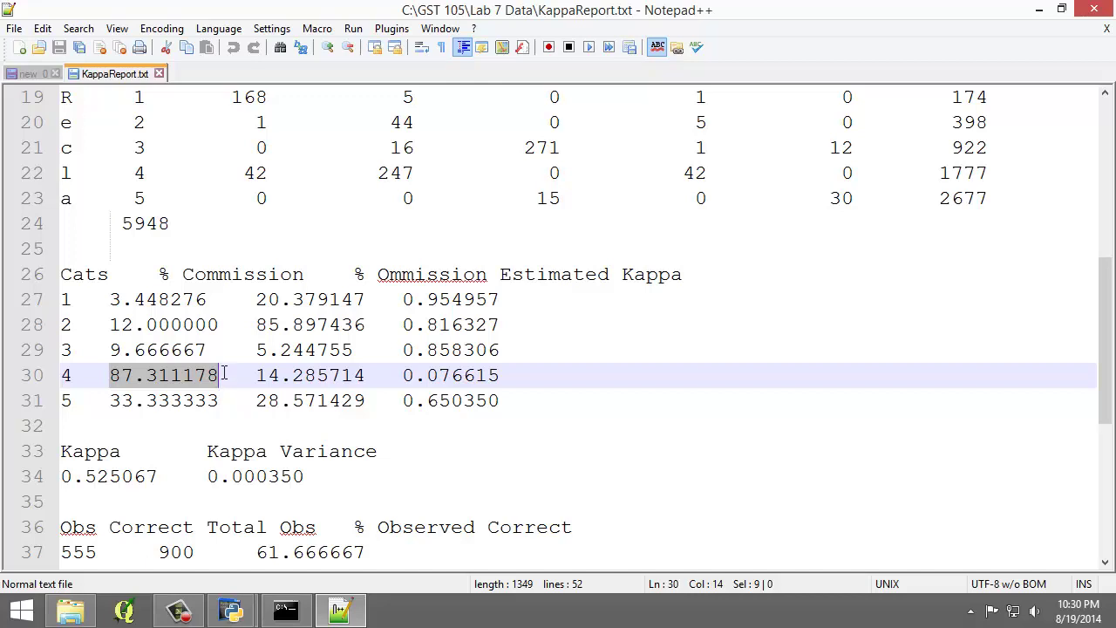
# Examine the omission percentage and the estimated kappa value for category 1
pyautogui.moveTo(256, 299); pyautogui.dragTo(367, 300)
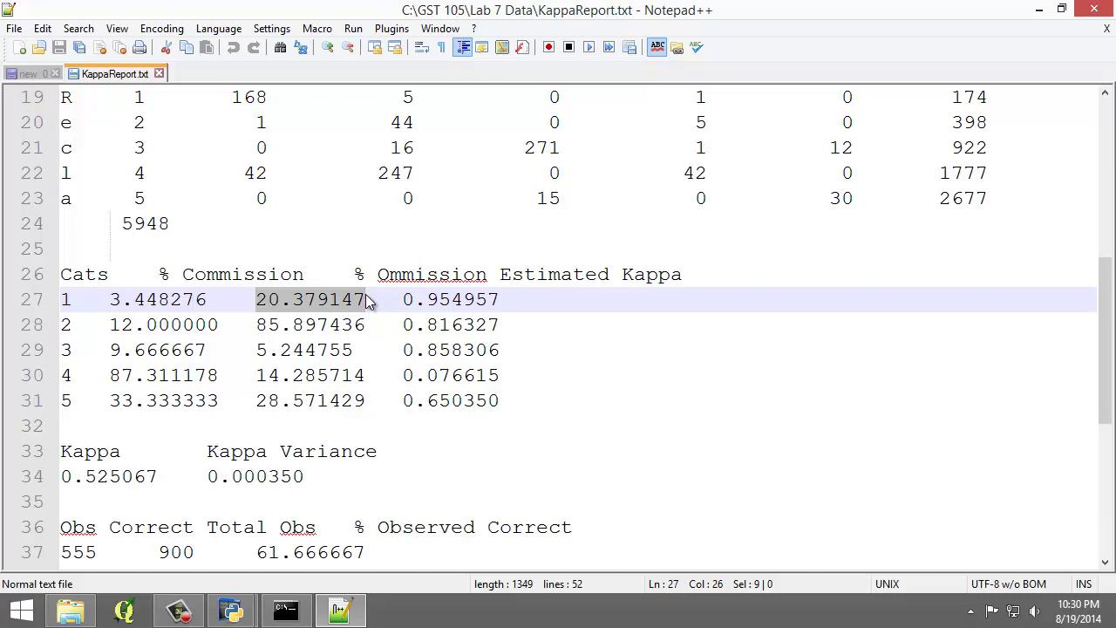
pyautogui.moveTo(399, 299); pyautogui.dragTo(501, 300)
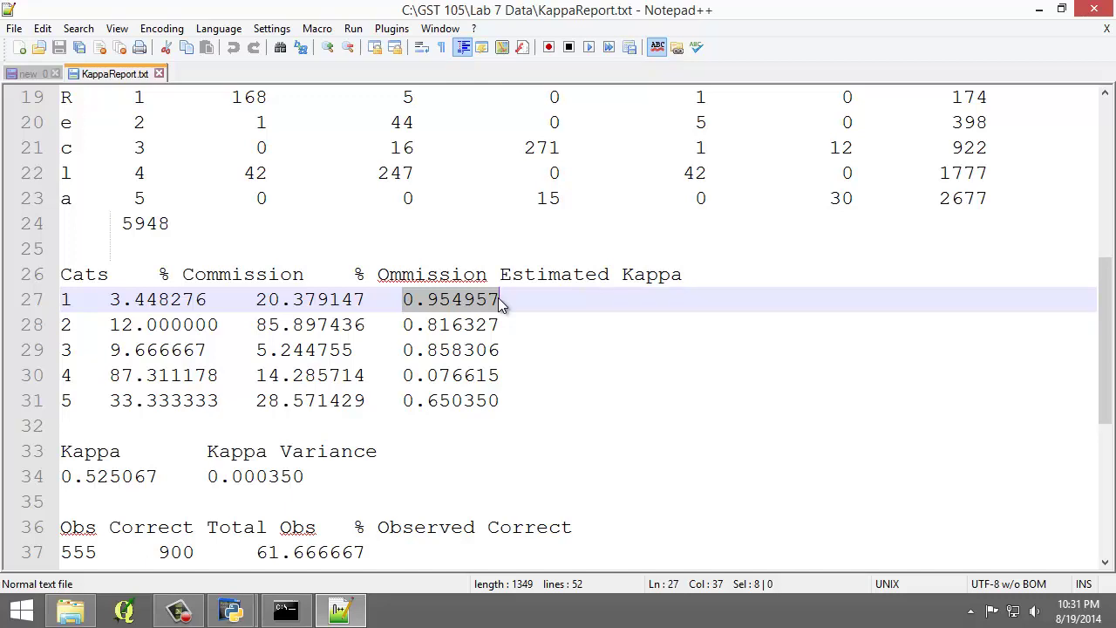
pyautogui.click(498, 351)
# Highlight the MAP1 and MAP2 category descriptions at the end of the report for review
pyautogui.scroll(-1, 494, 356)
pyautogui.scroll(-4, 495, 356)
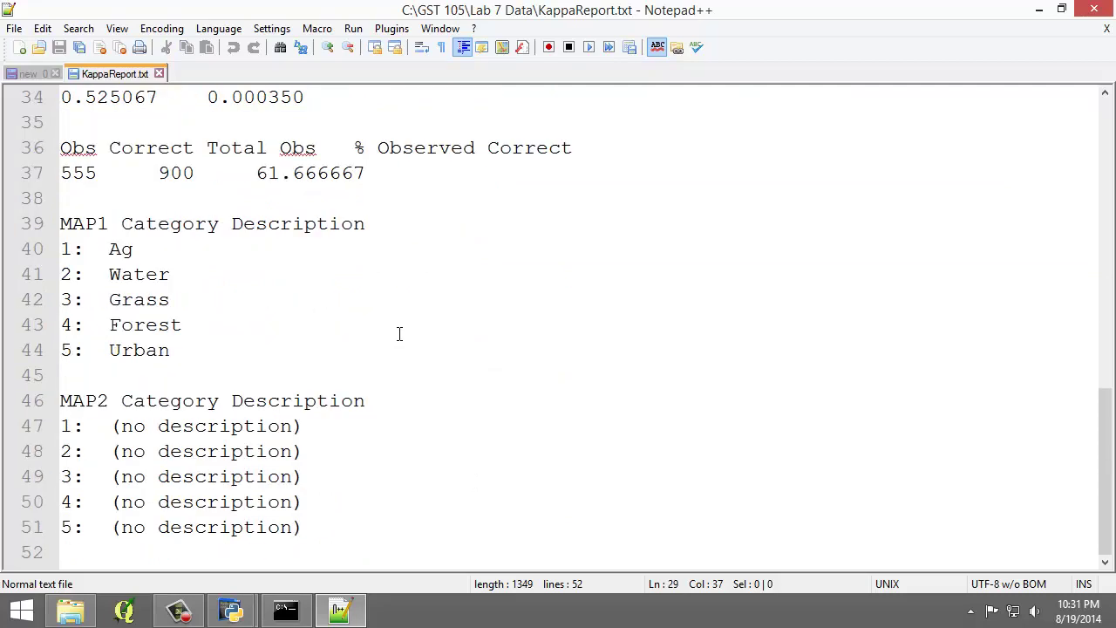
pyautogui.moveTo(59, 224); pyautogui.dragTo(320, 536)
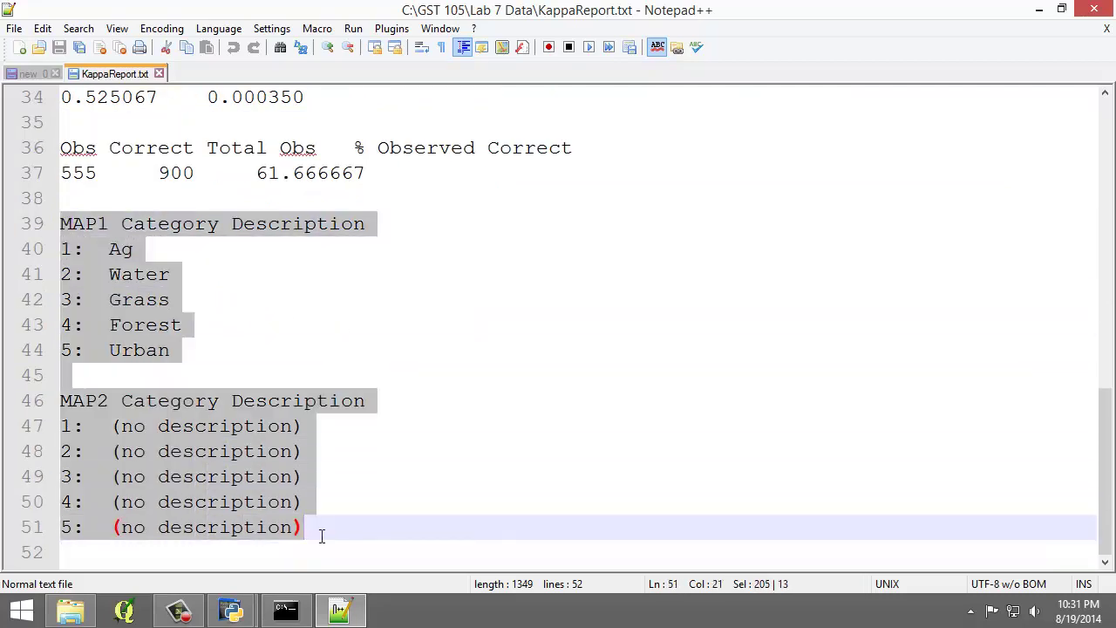